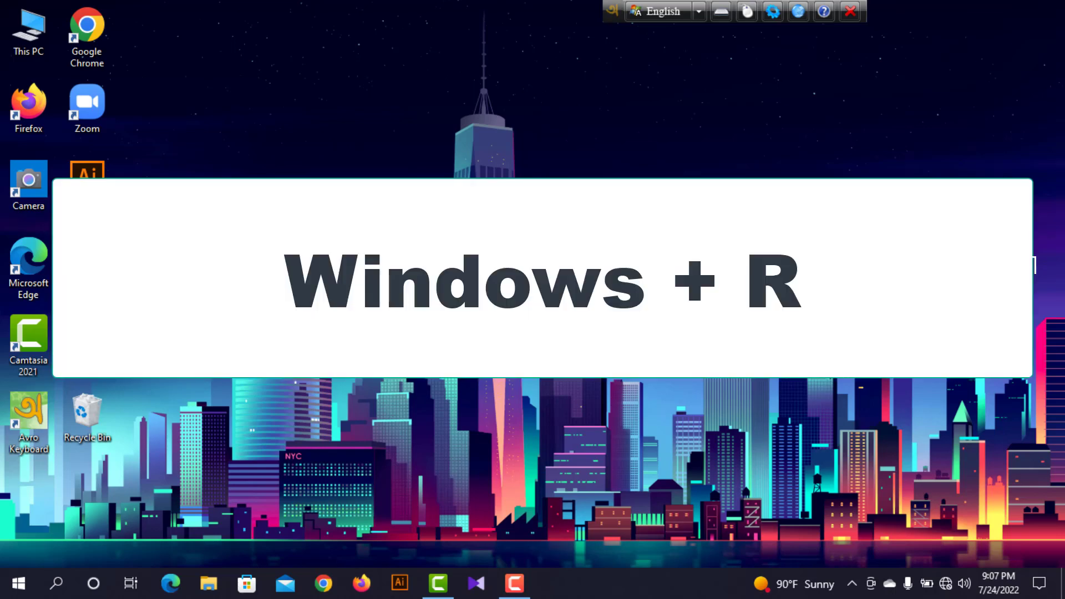
# Open the Local Group Policy Editor by running gpedit.msc
pyautogui.press('super+r')
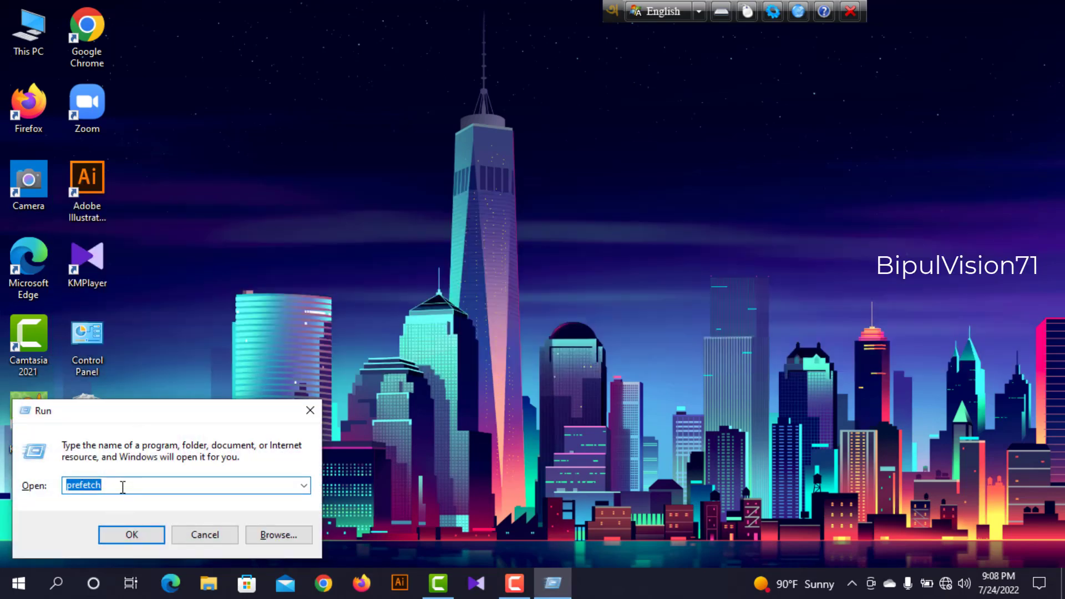
pyautogui.click(121, 482)
pyautogui.hotkey('ctrl', 'a')
pyautogui.write('gpedit.msc')
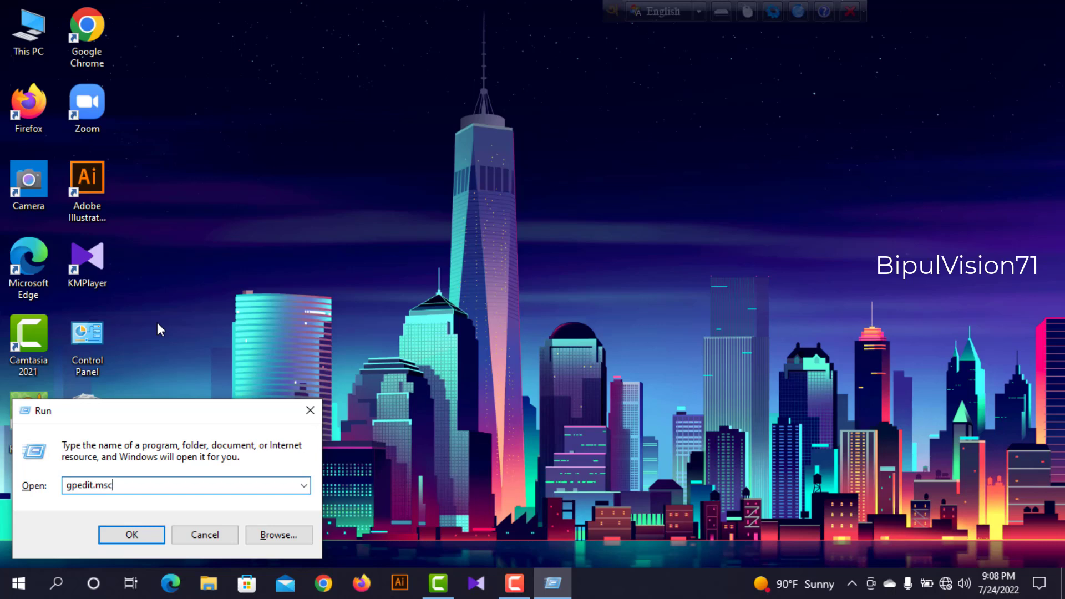
pyautogui.click(136, 539)
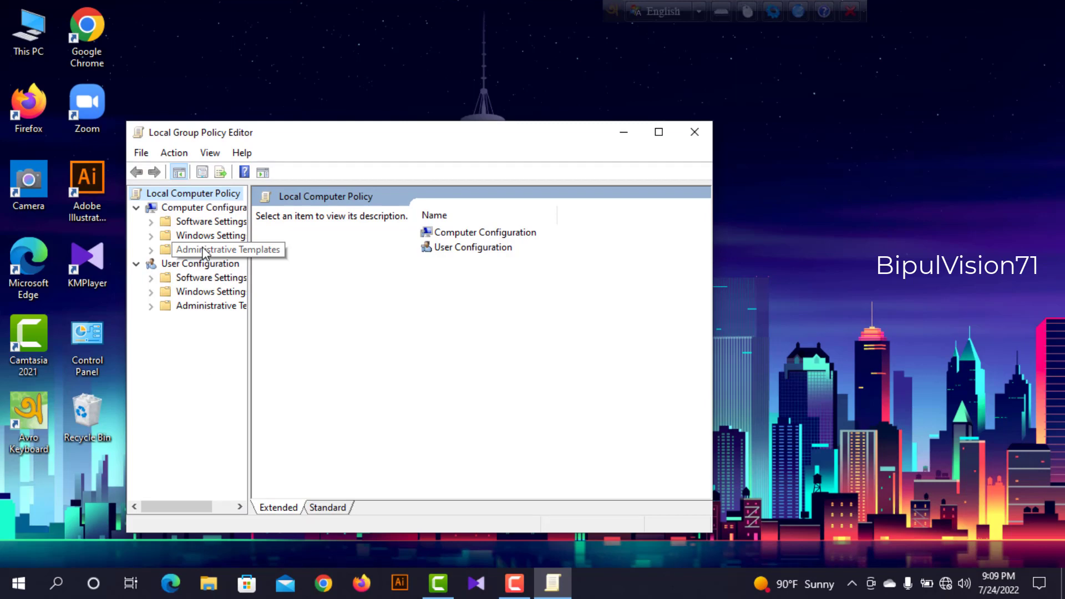
# Open the Windows Update policy folder in Computer Configuration under Administrative Templates, Windows Components
pyautogui.click(151, 250)
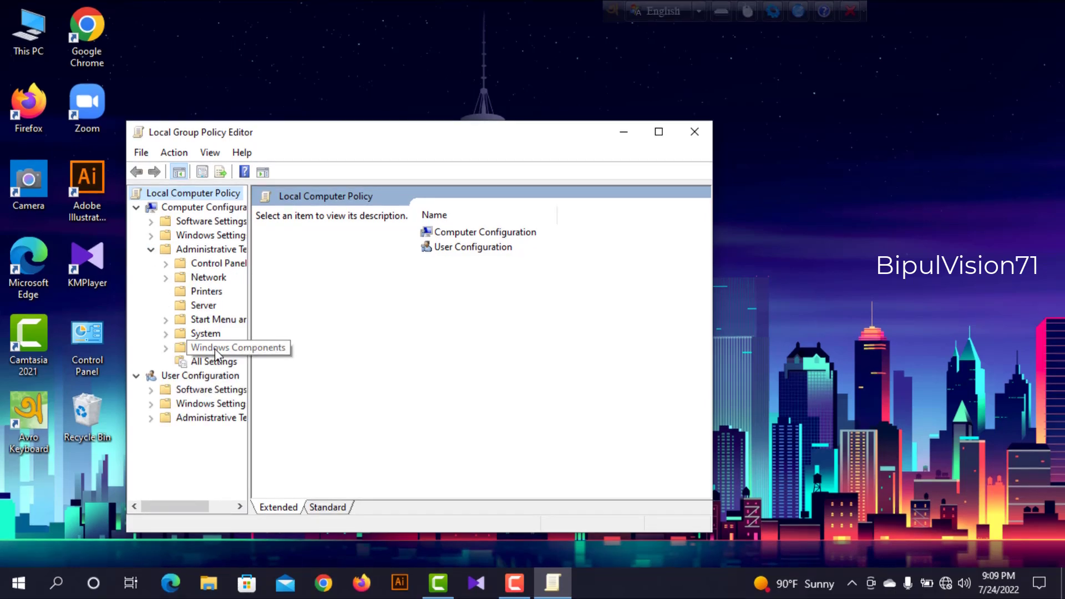
pyautogui.click(166, 348)
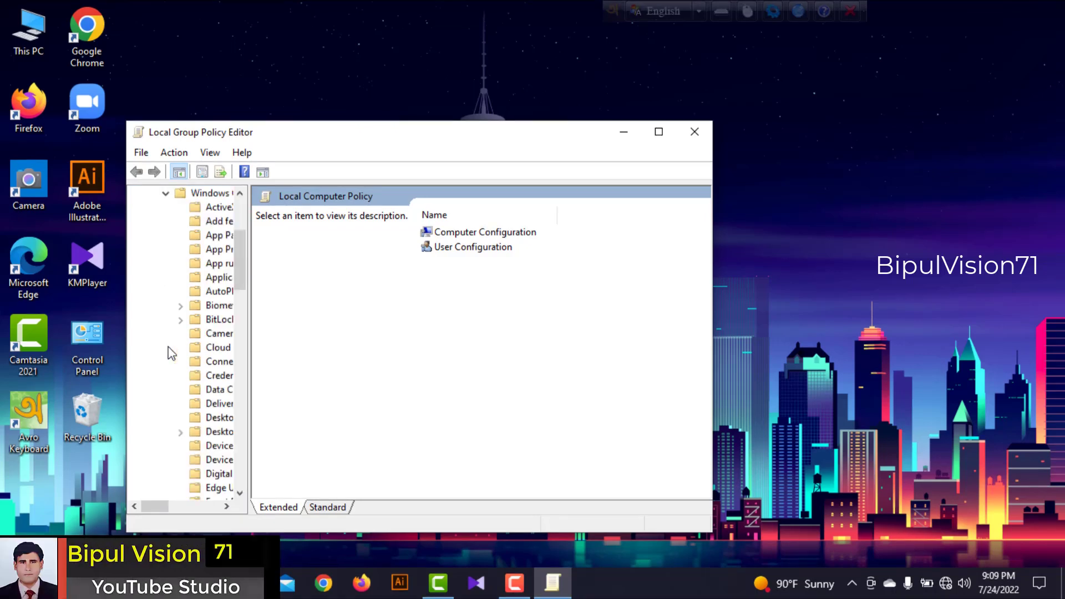
pyautogui.scroll(-7, 224, 324)
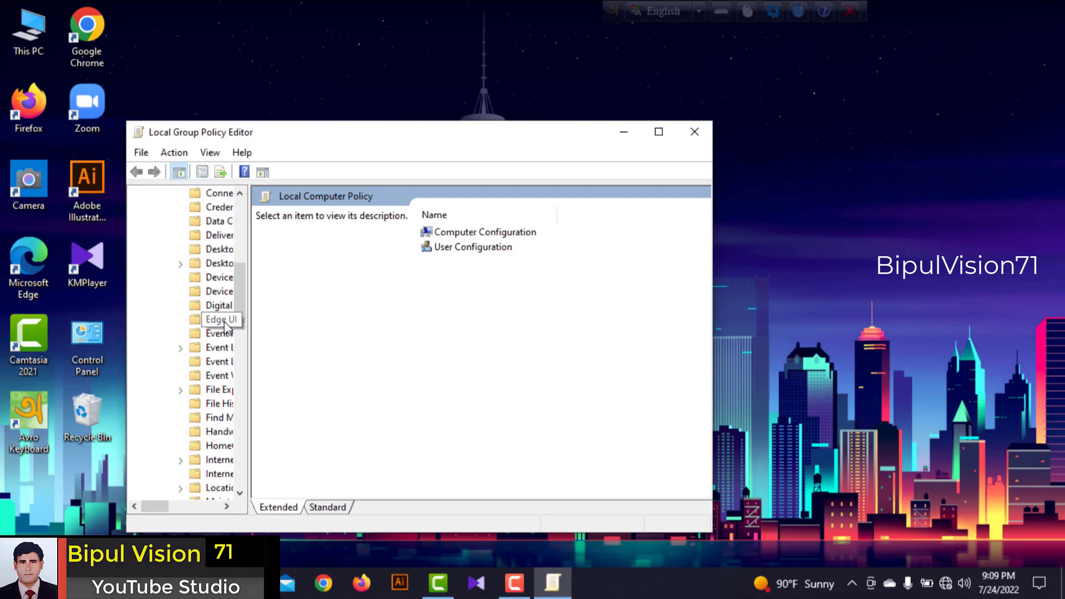
pyautogui.scroll(-10, 224, 327)
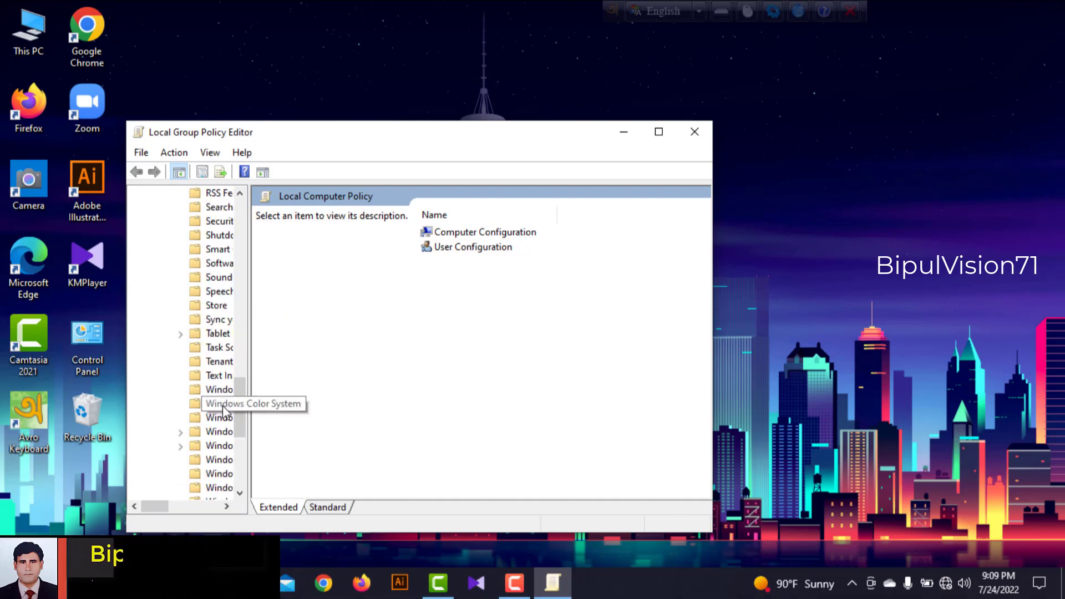
pyautogui.scroll(-5, 224, 421)
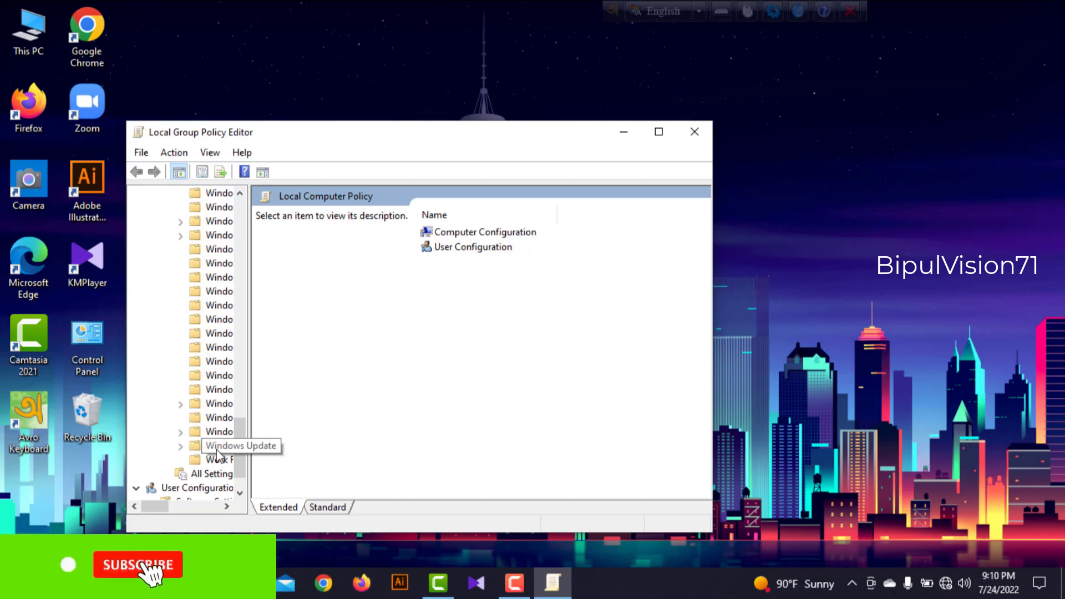
pyautogui.click(217, 448)
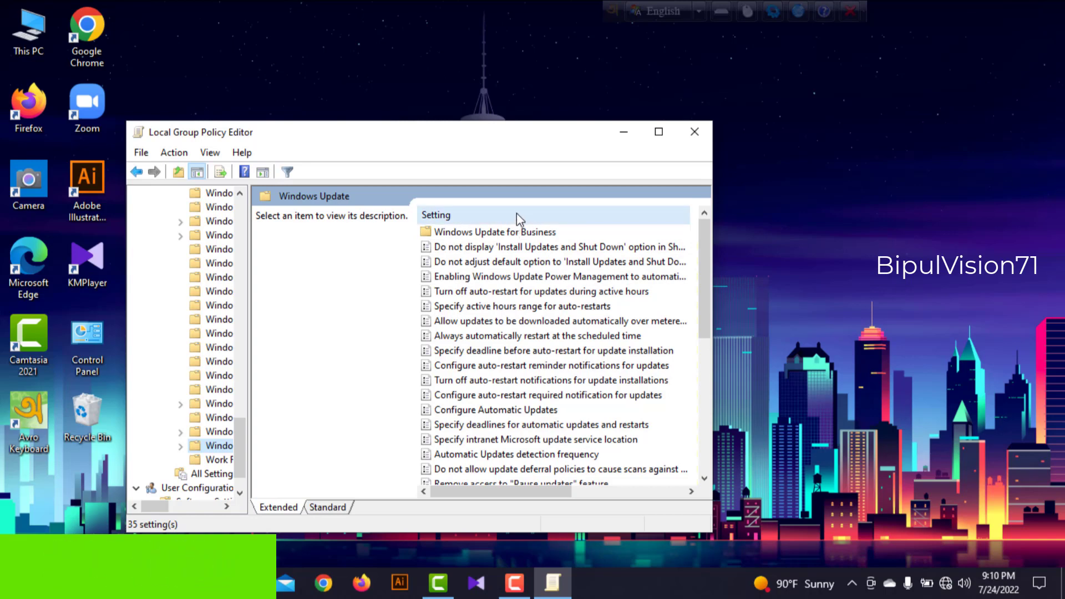
# Set the policy "No auto-restart with logged on users for scheduled automatic updates installations" to Enabled, apply it and close the policy editor
pyautogui.scroll(-2, 519, 247)
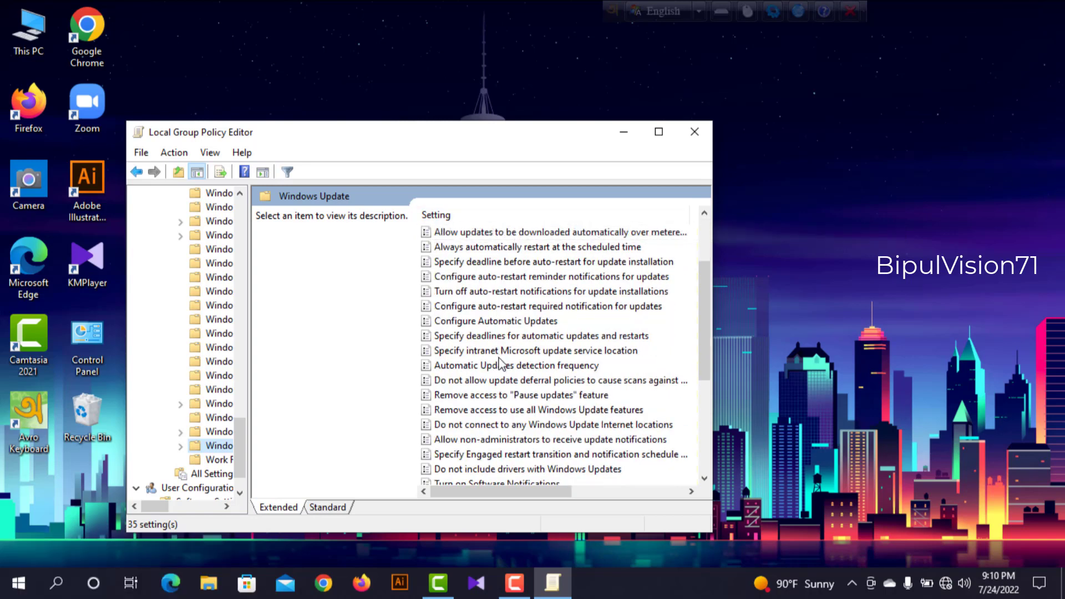
pyautogui.scroll(-3, 502, 363)
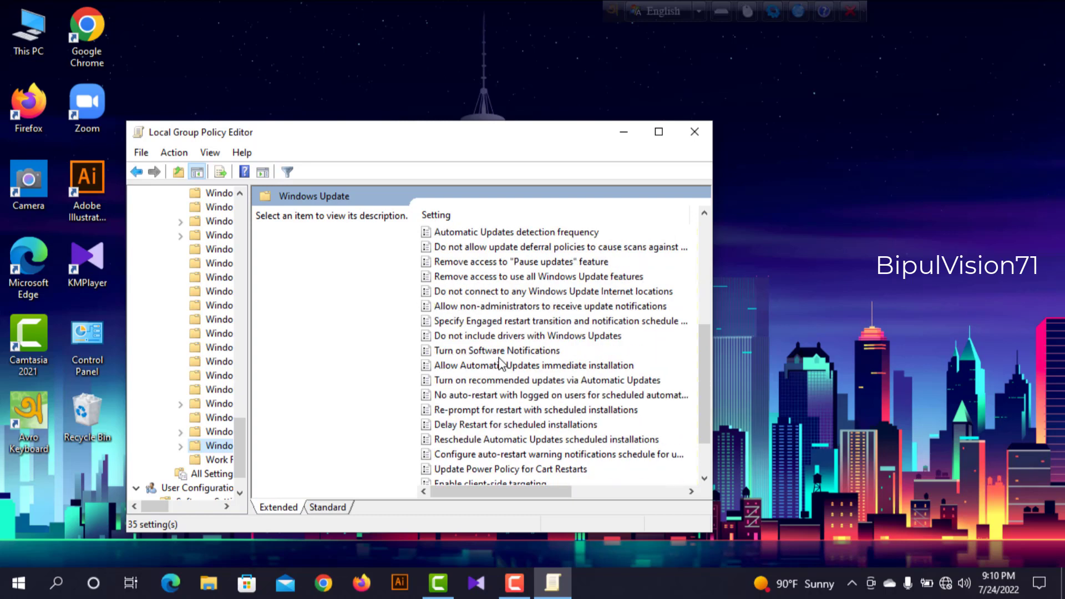
pyautogui.doubleClick(487, 396)
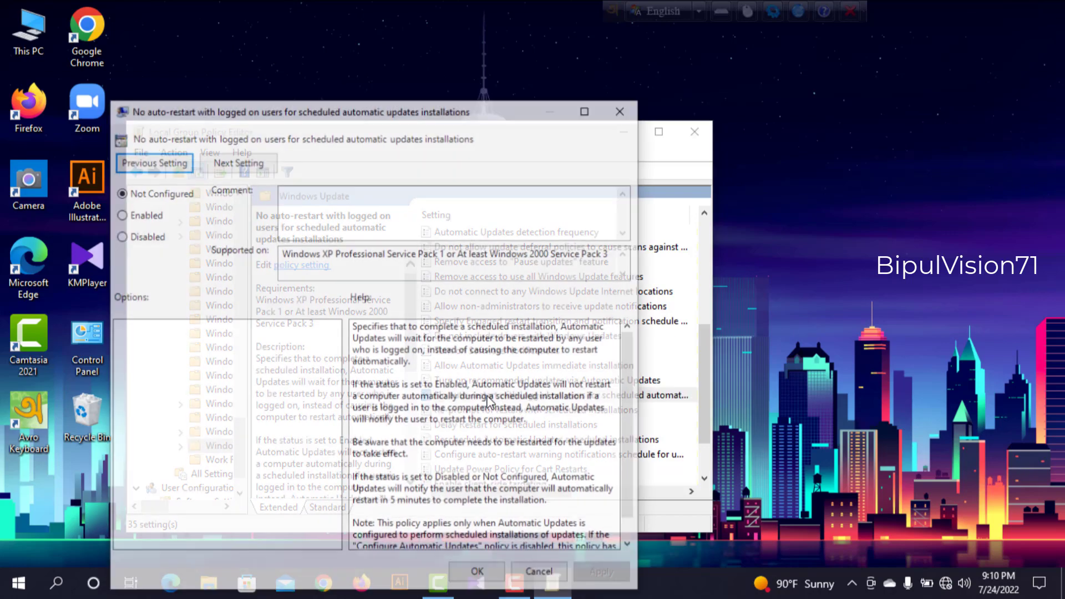
pyautogui.click(120, 214)
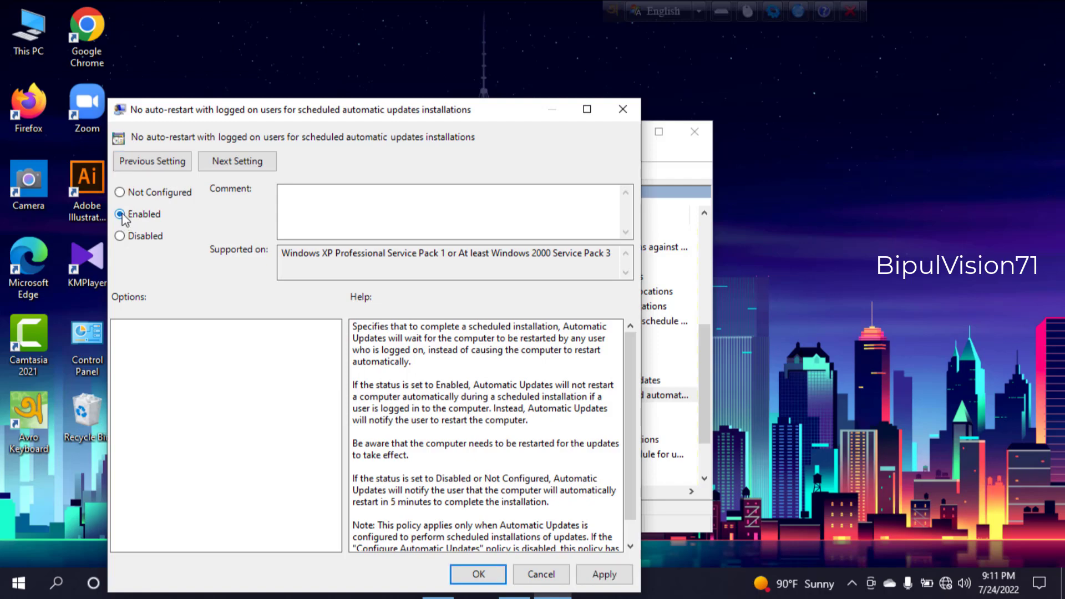
pyautogui.click(604, 575)
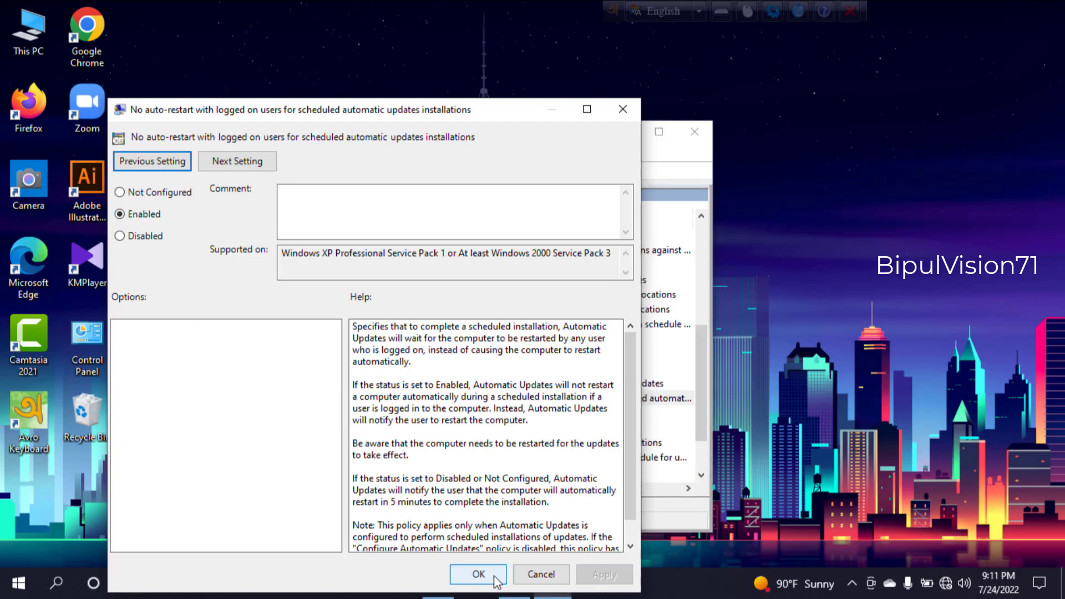
pyautogui.click(481, 576)
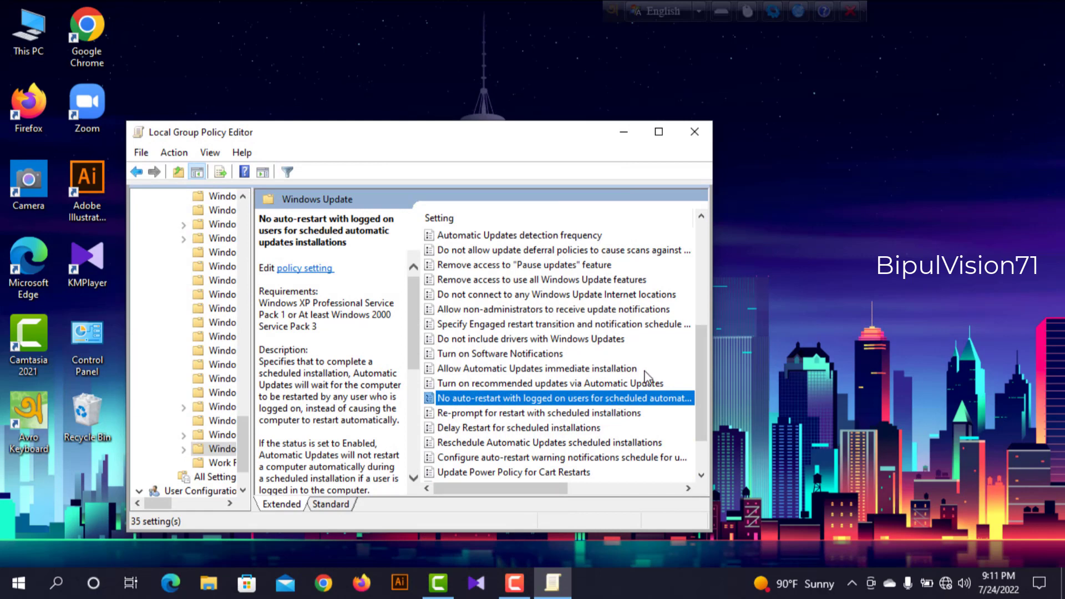
pyautogui.click(694, 130)
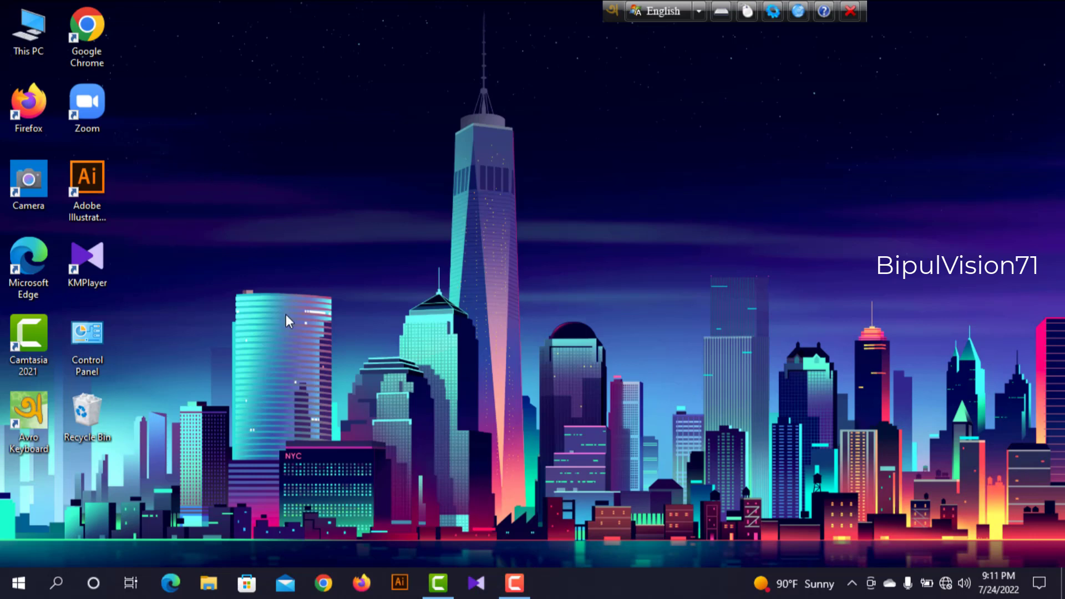
# Open the Services console by running services.msc in place of the previous Run command
pyautogui.press('super+r')
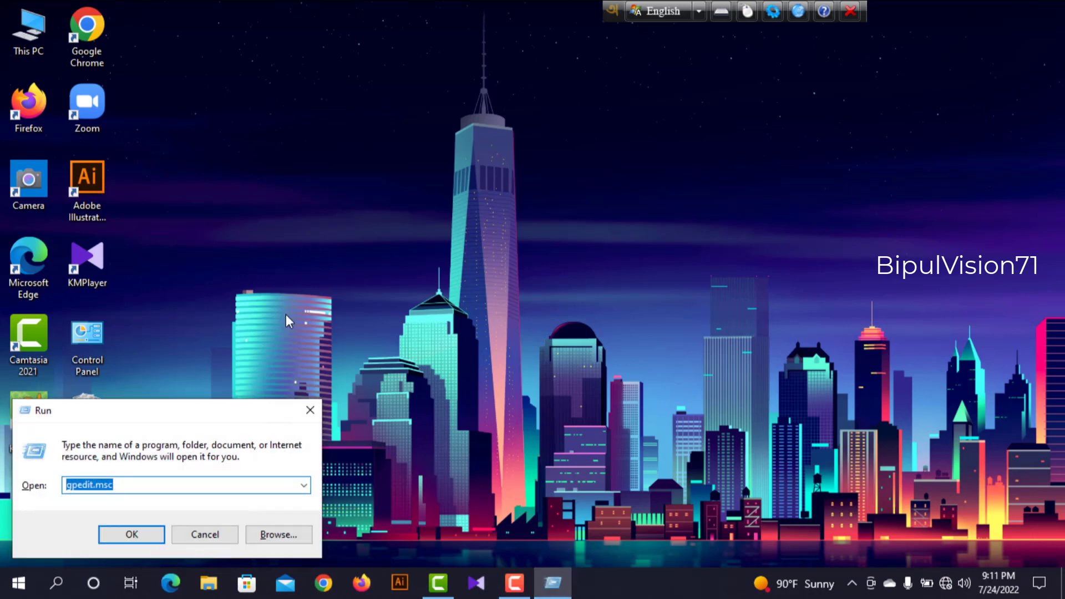
pyautogui.click(132, 480)
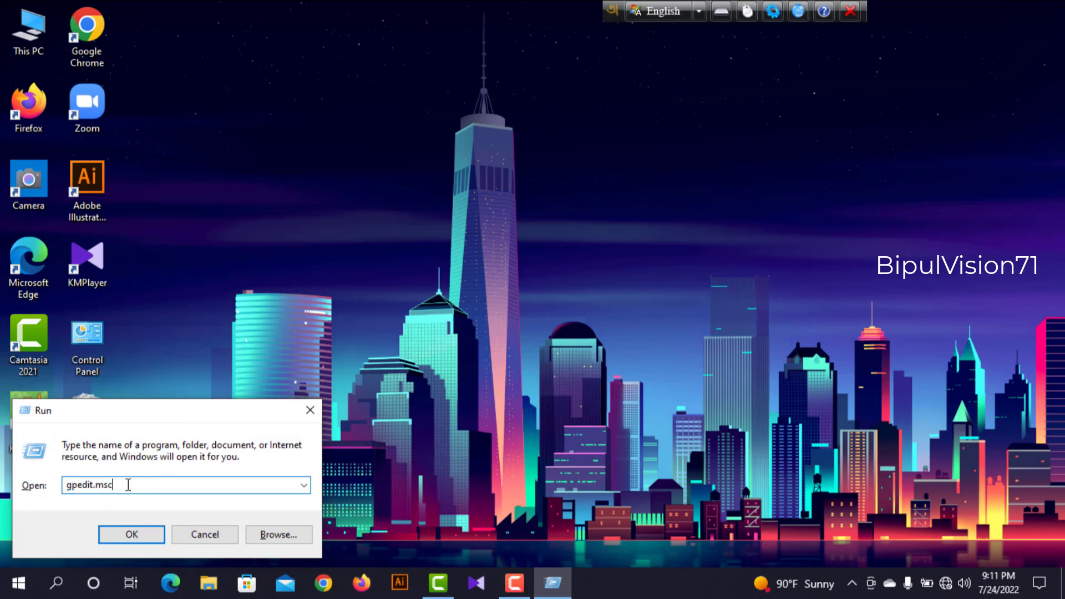
pyautogui.press('BackSpace')
pyautogui.press('BackSpace')
pyautogui.press('BackSpace')
pyautogui.press('BackSpace')
pyautogui.press('BackSpace')
pyautogui.press('BackSpace')
pyautogui.press('BackSpace')
pyautogui.press('BackSpace')
pyautogui.press('BackSpace')
pyautogui.press('BackSpace')
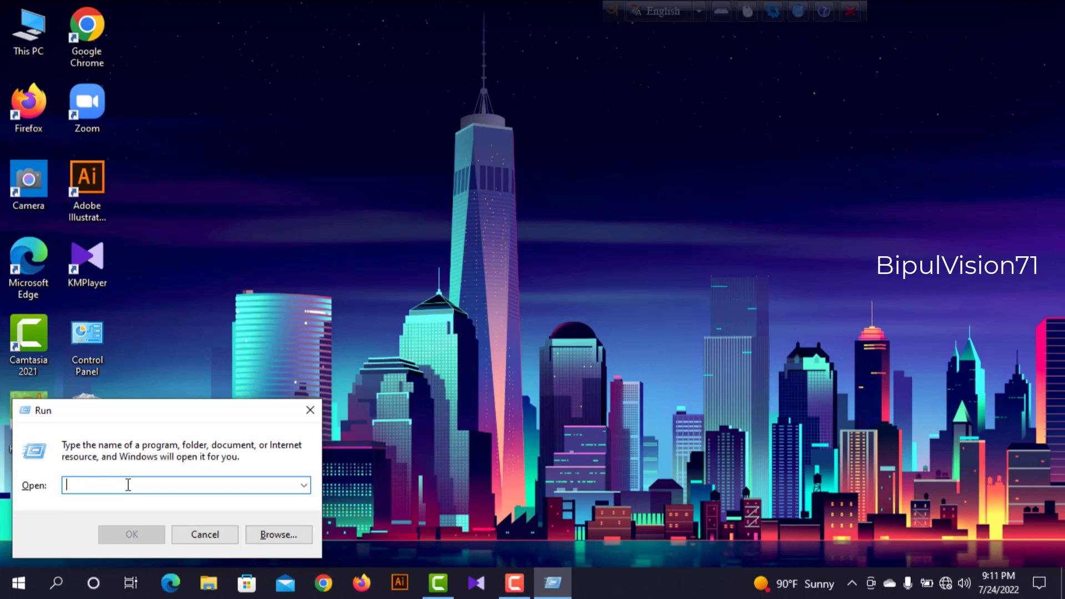
pyautogui.write('services.')
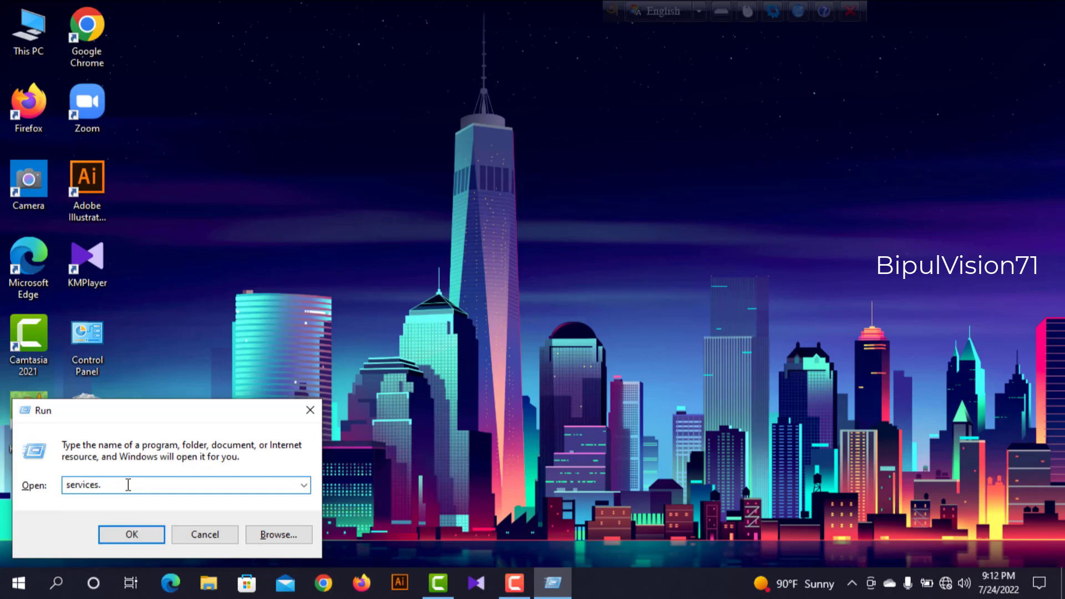
pyautogui.write('msc')
pyautogui.click(135, 537)
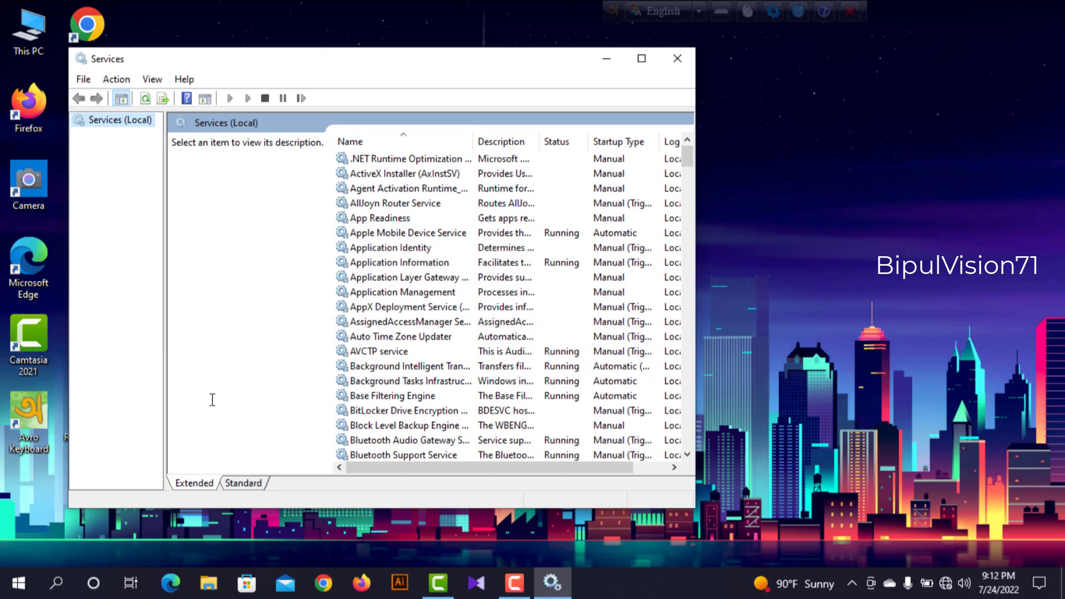
# Set the startup type of the Windows License Manager Service to Disabled and apply the change
pyautogui.scroll(-1, 417, 197)
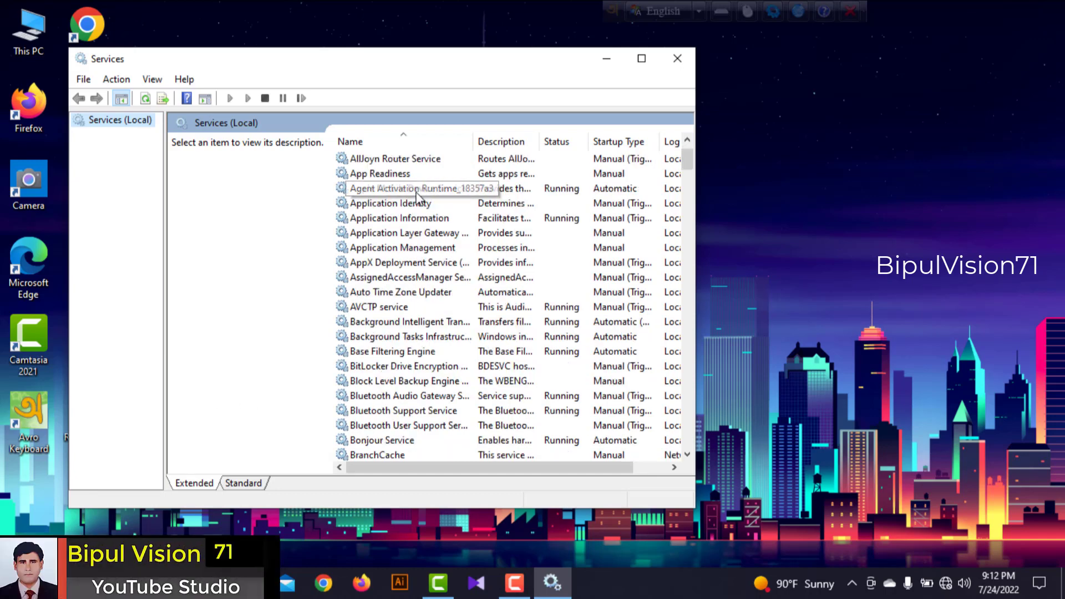
pyautogui.scroll(-4, 417, 260)
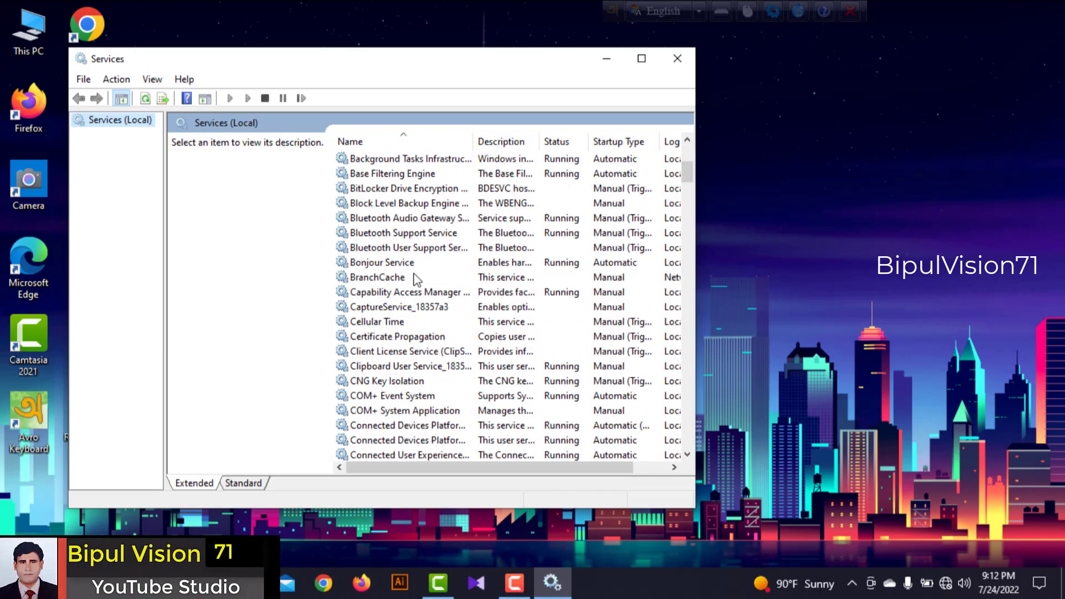
pyautogui.scroll(-2, 418, 279)
pyautogui.scroll(-2, 417, 279)
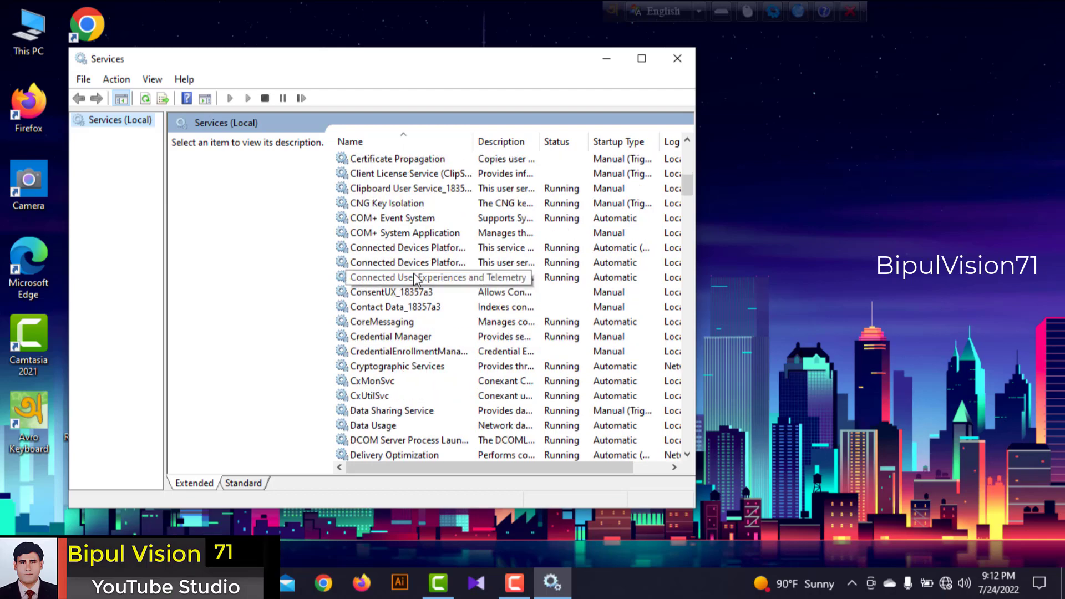
pyautogui.scroll(-4, 416, 279)
pyautogui.scroll(-3, 417, 281)
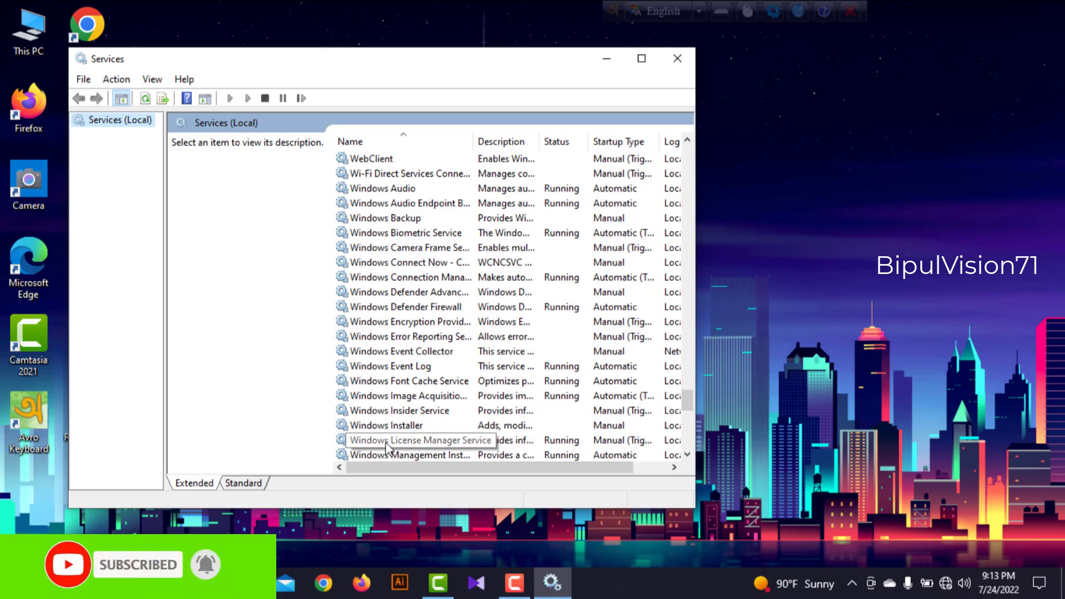
pyautogui.doubleClick(387, 448)
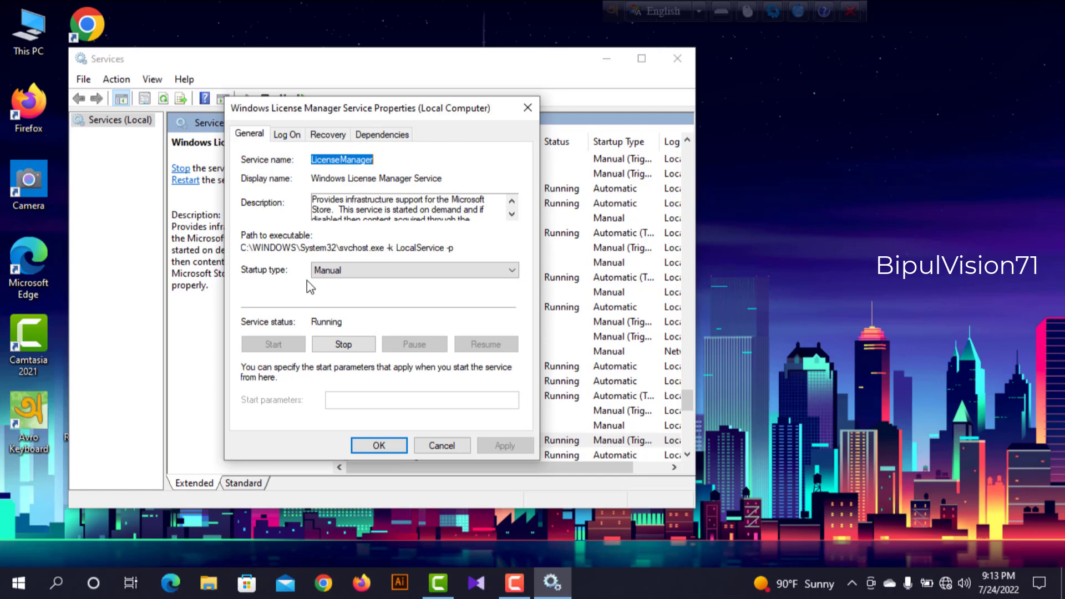
pyautogui.click(511, 272)
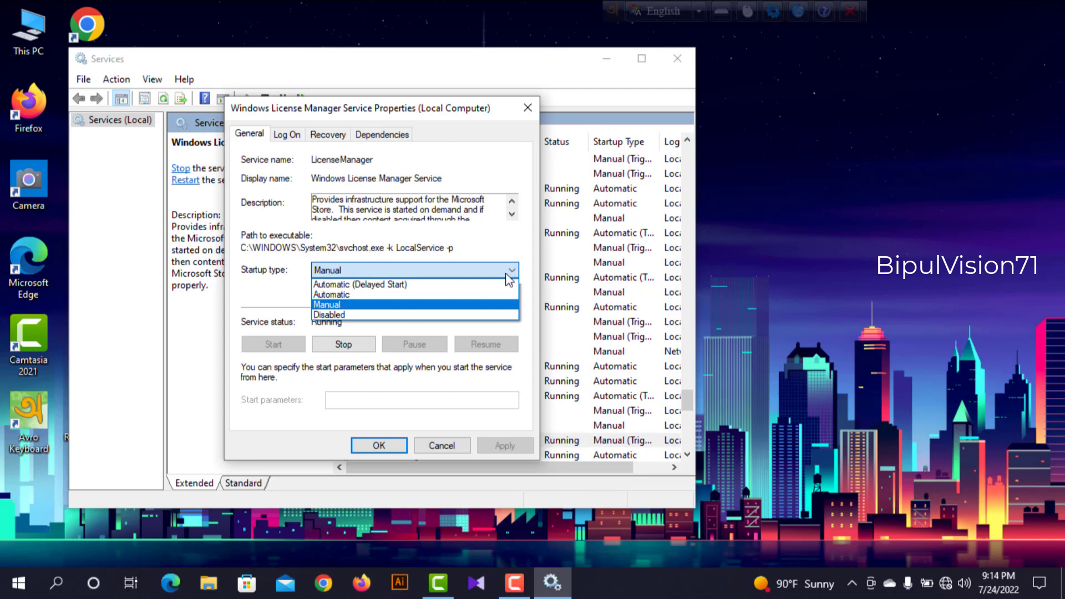
pyautogui.click(365, 314)
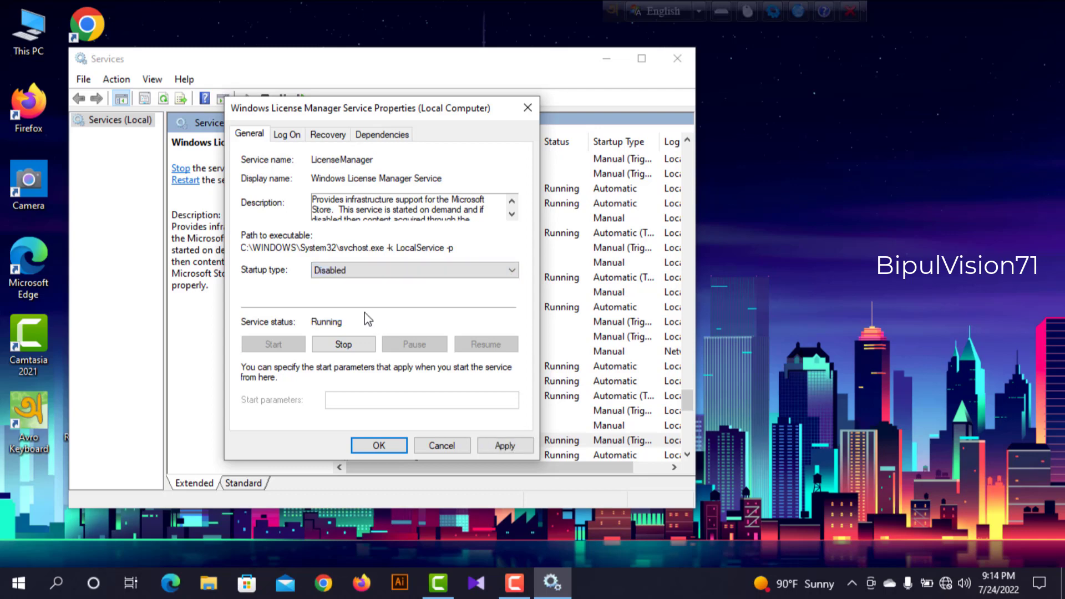
pyautogui.click(503, 447)
pyautogui.click(382, 446)
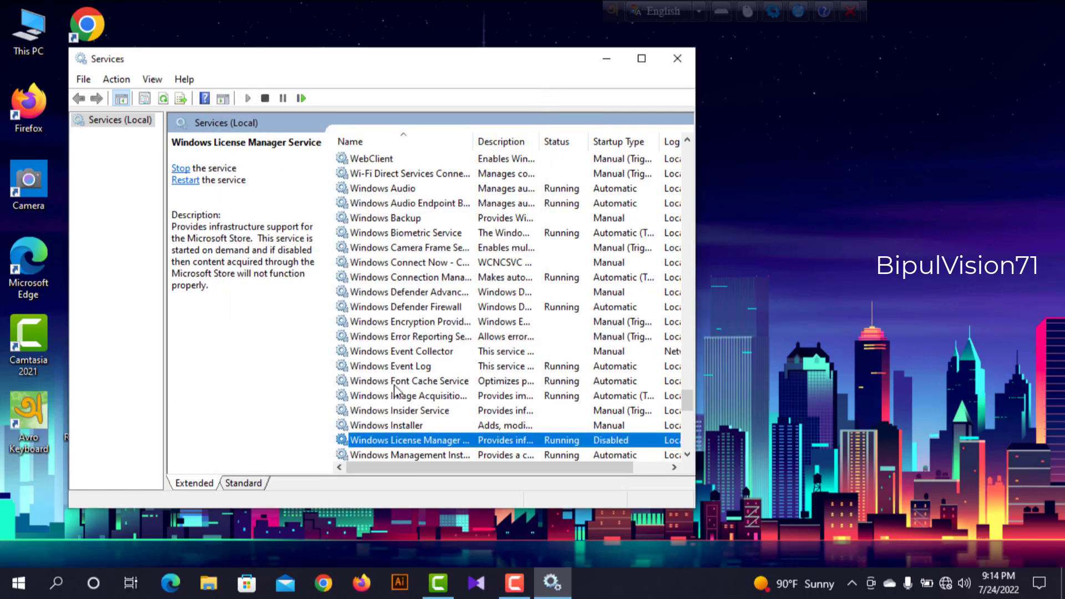
# Set the startup type of the Windows Update service to Disabled, apply the change and close the Services console
pyautogui.scroll(-3, 395, 390)
pyautogui.scroll(-2, 397, 333)
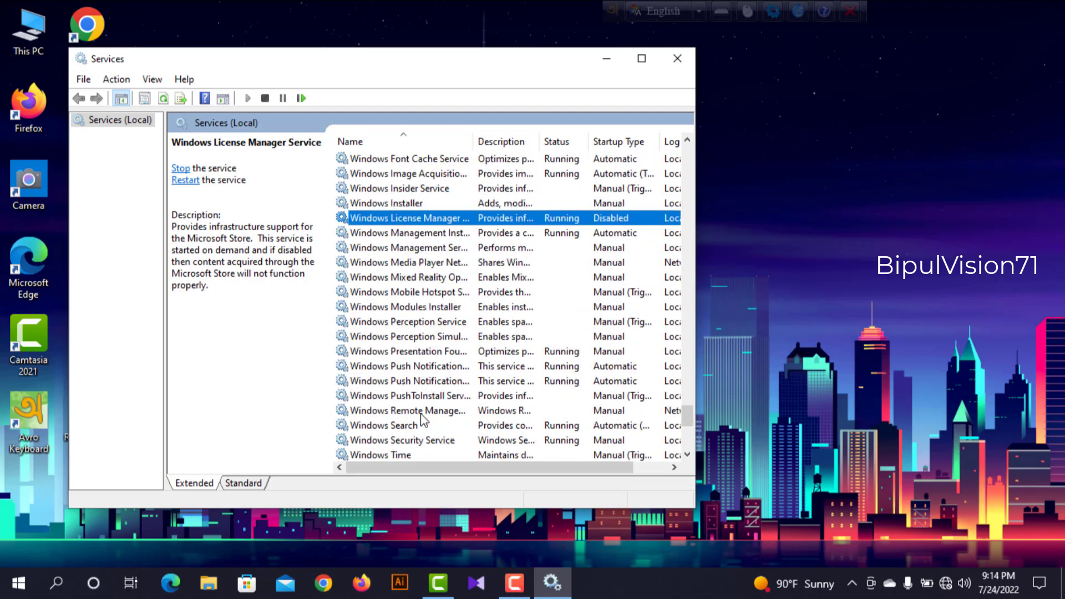
pyautogui.scroll(-5, 400, 271)
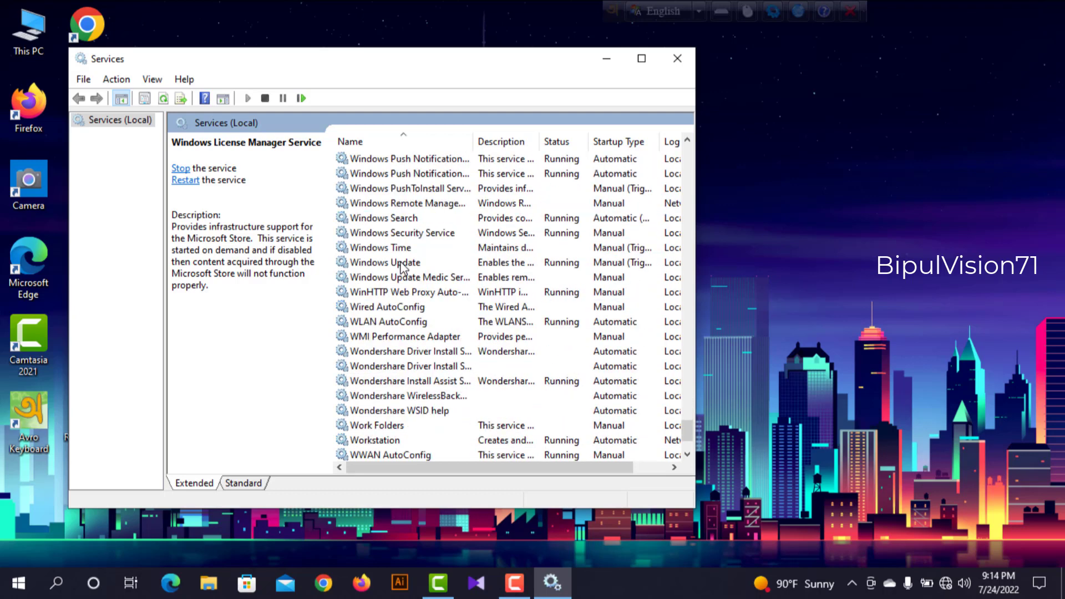
pyautogui.doubleClick(402, 264)
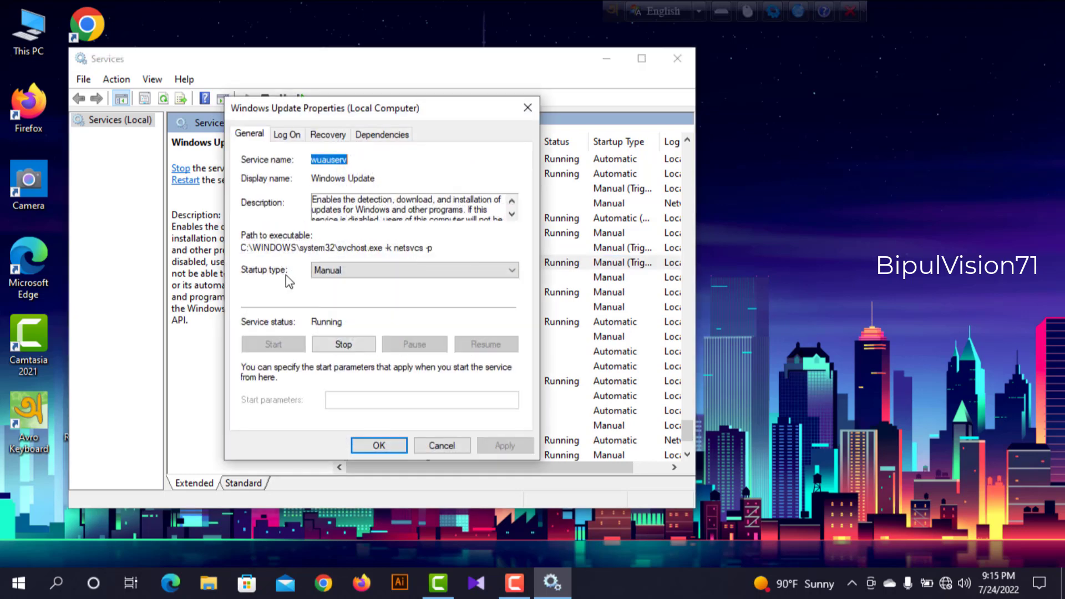
pyautogui.click(510, 273)
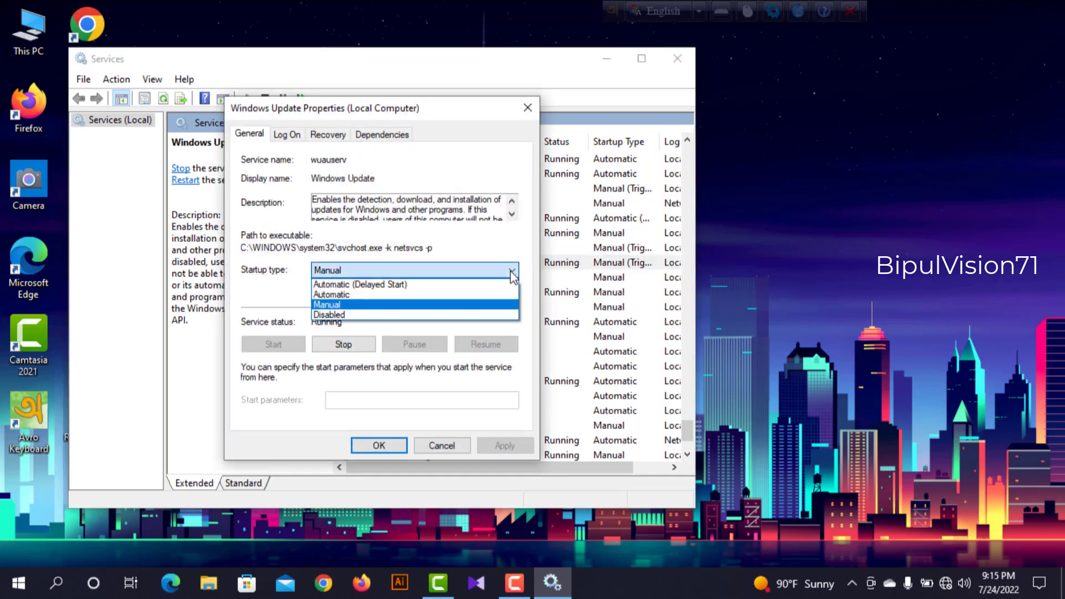
pyautogui.click(366, 322)
pyautogui.click(517, 448)
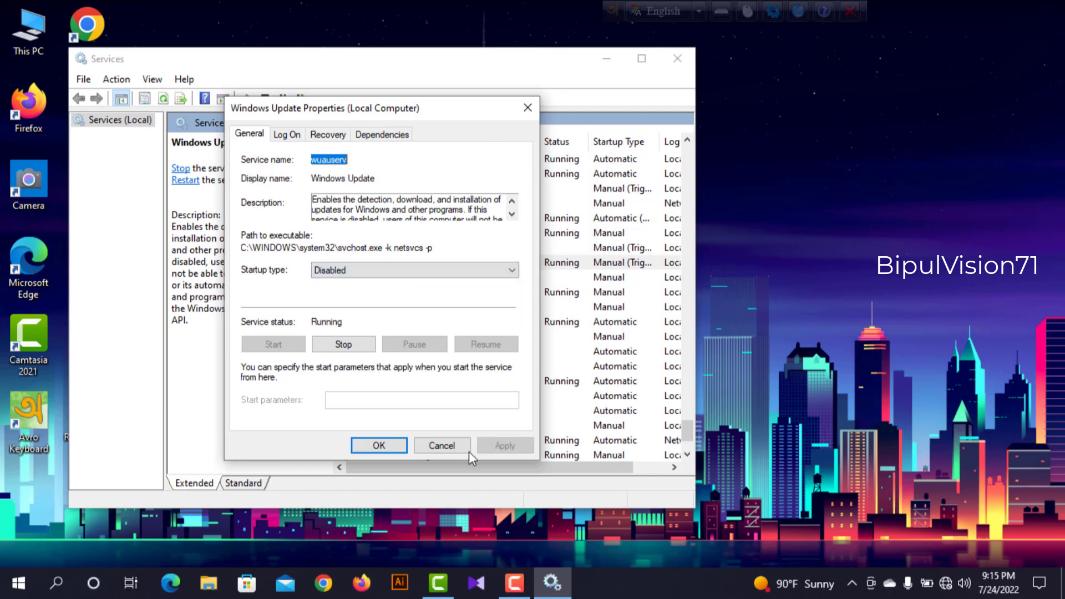
pyautogui.click(466, 448)
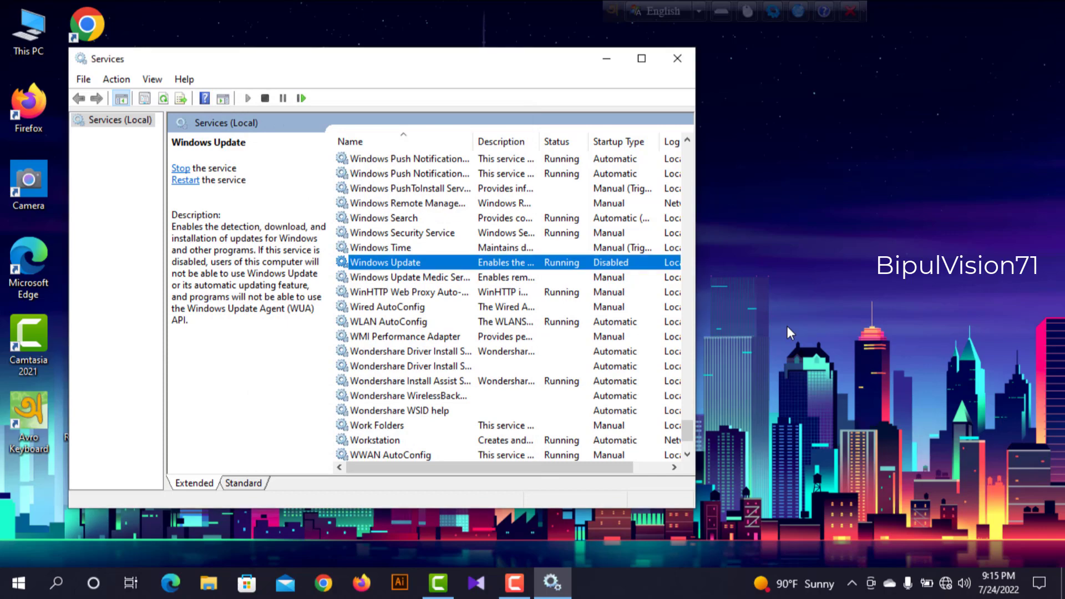
pyautogui.click(677, 58)
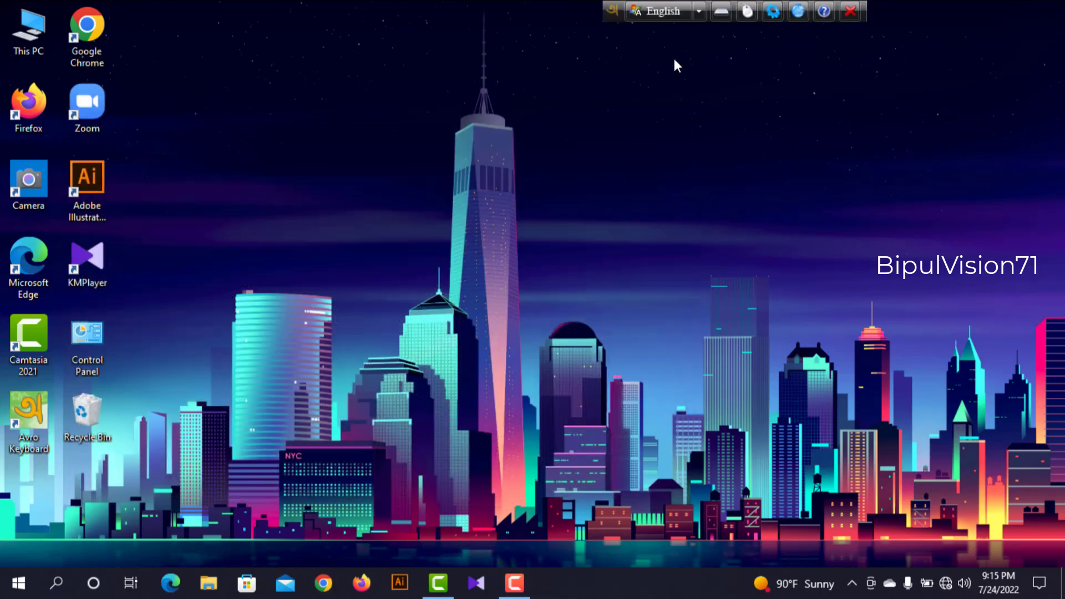